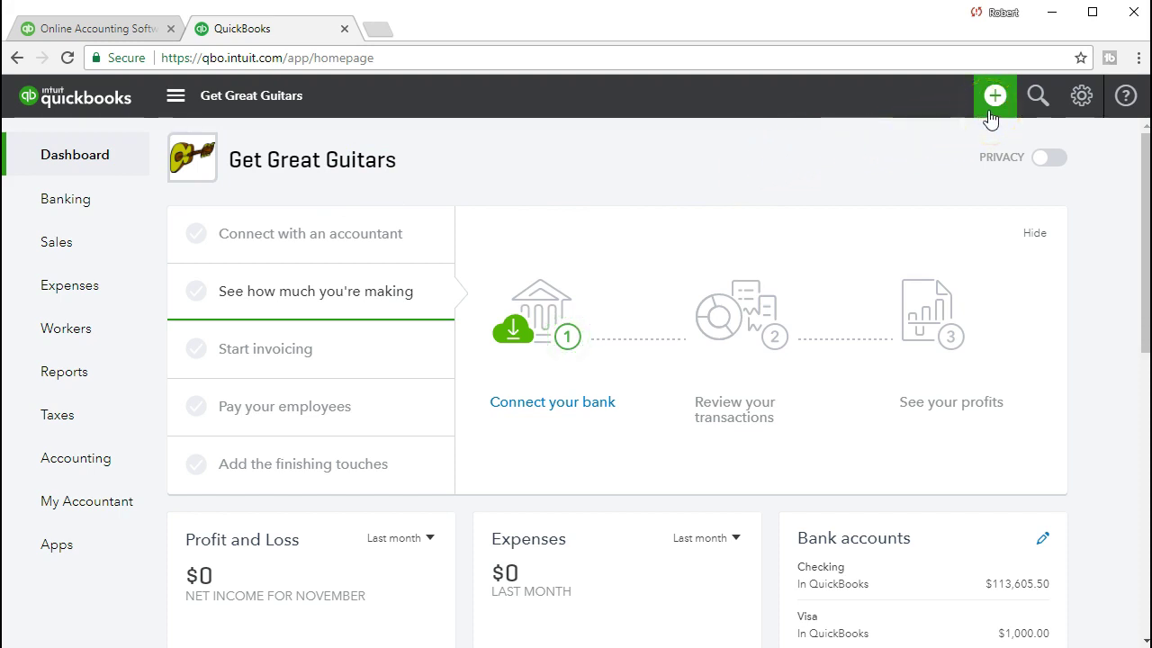
Open the New menu to list customer, vendor, employee and other transactions
click(994, 97)
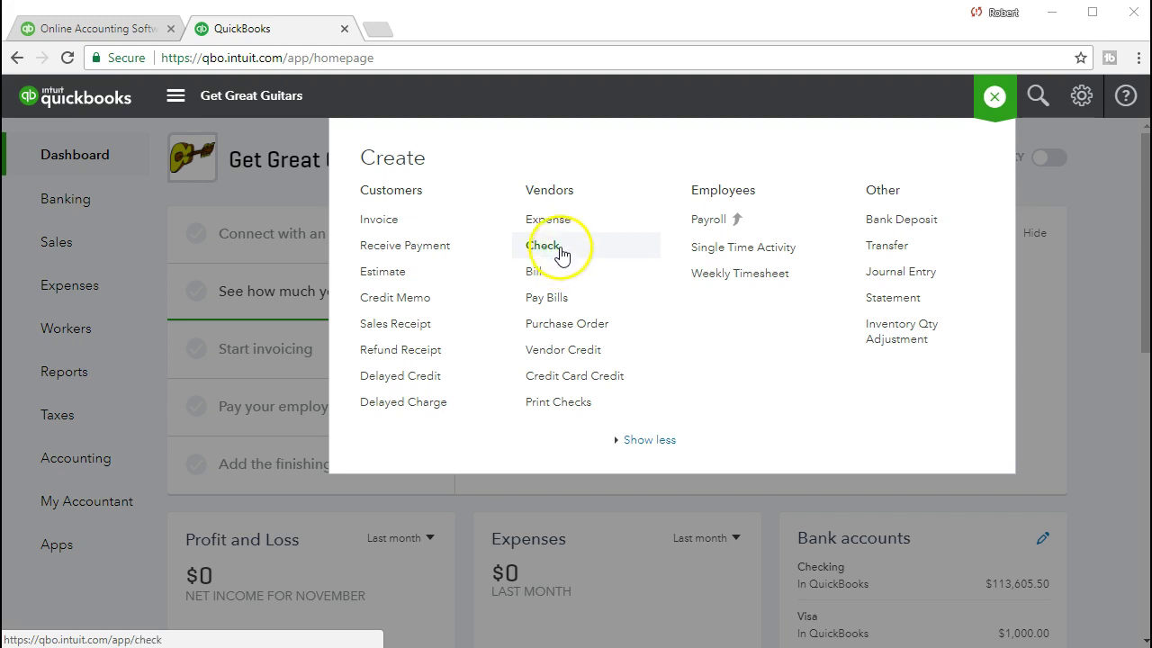
click(579, 259)
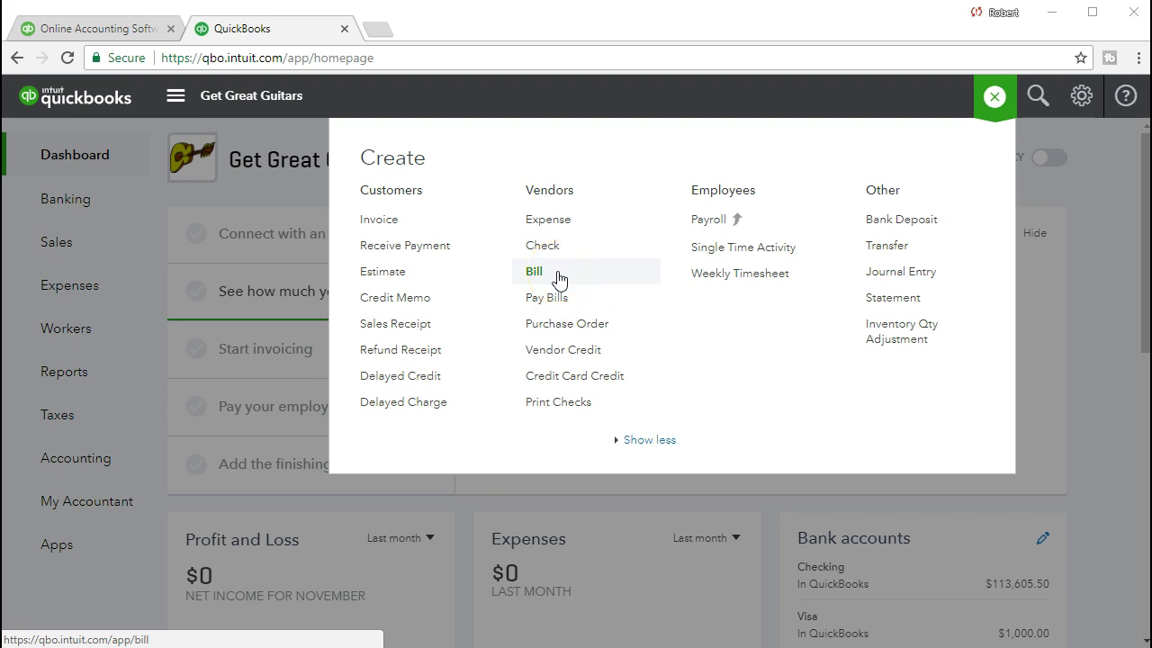
Start Pay Bills from the Vendors list to show Epiphone's open $15,000.00 bill, paid from Checking with check 1010
click(578, 303)
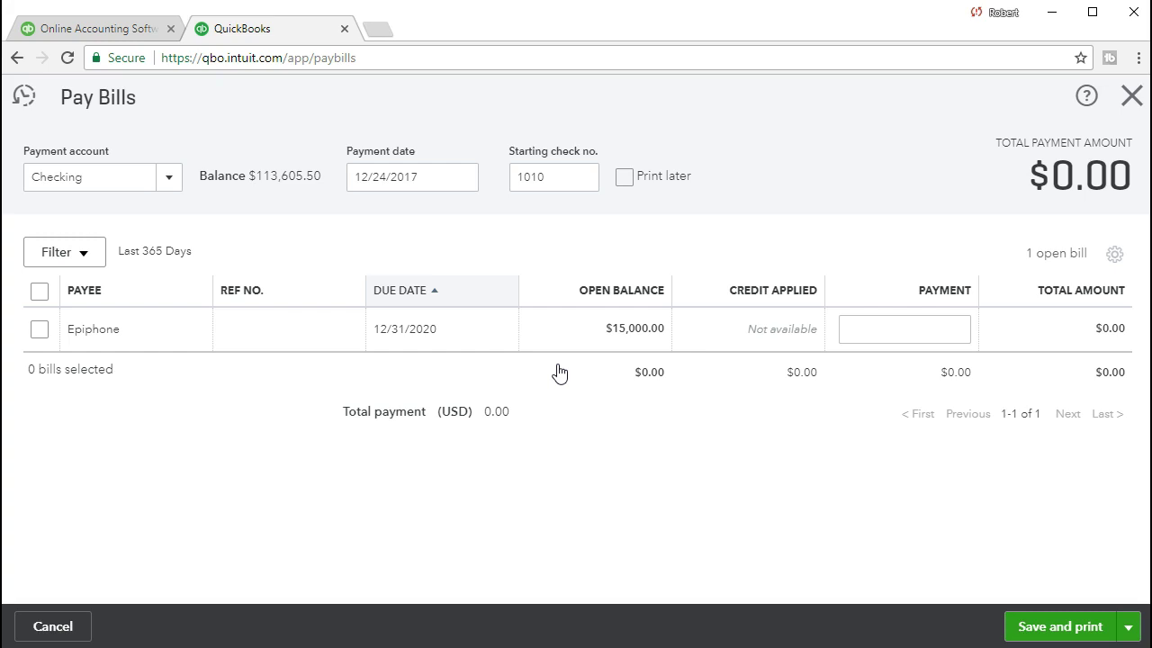
click(368, 389)
Mark Epiphone's $15,000.00 bill for full payment and set the payment date to 01/28/2021
click(39, 329)
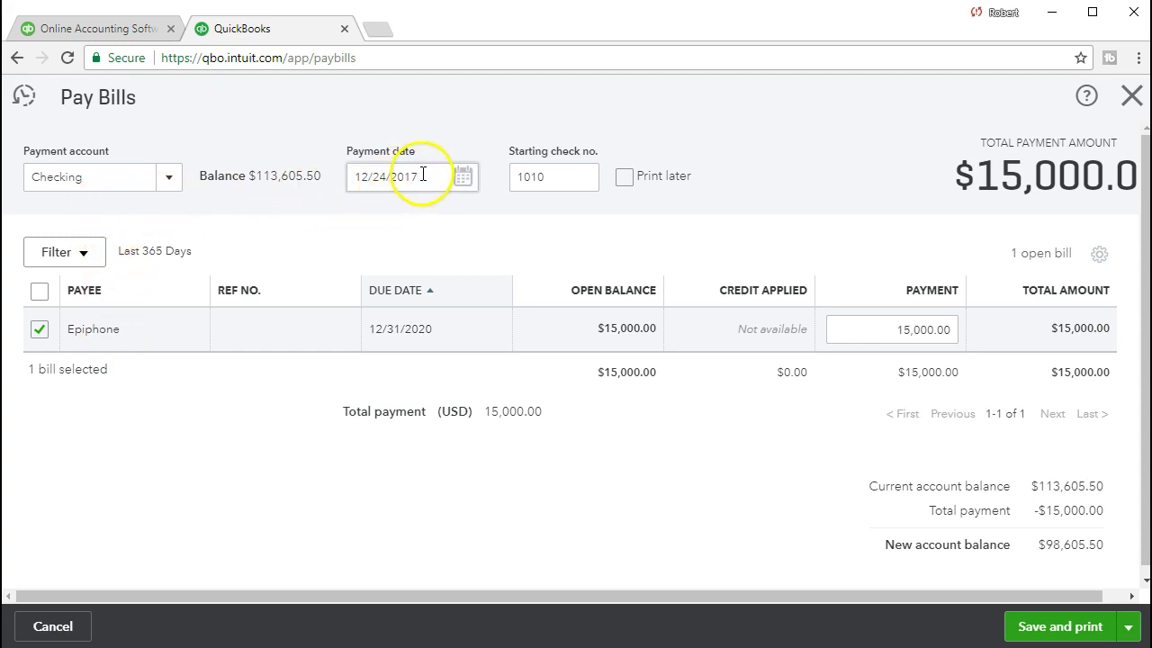
drag(423, 175, 322, 171)
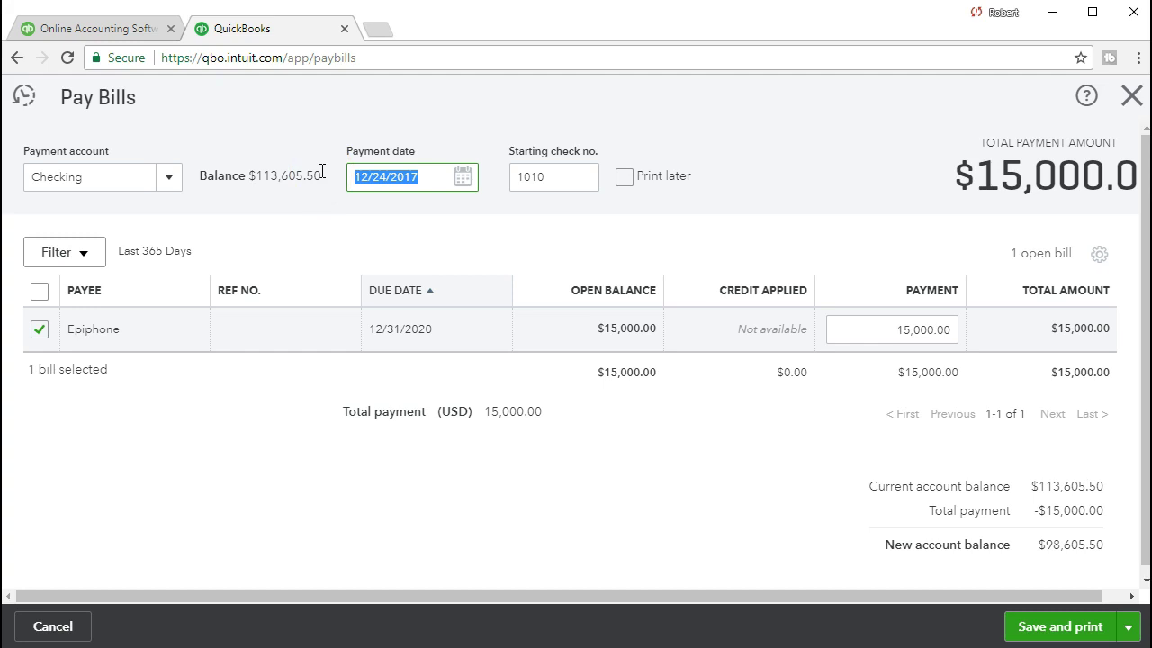
text(0)
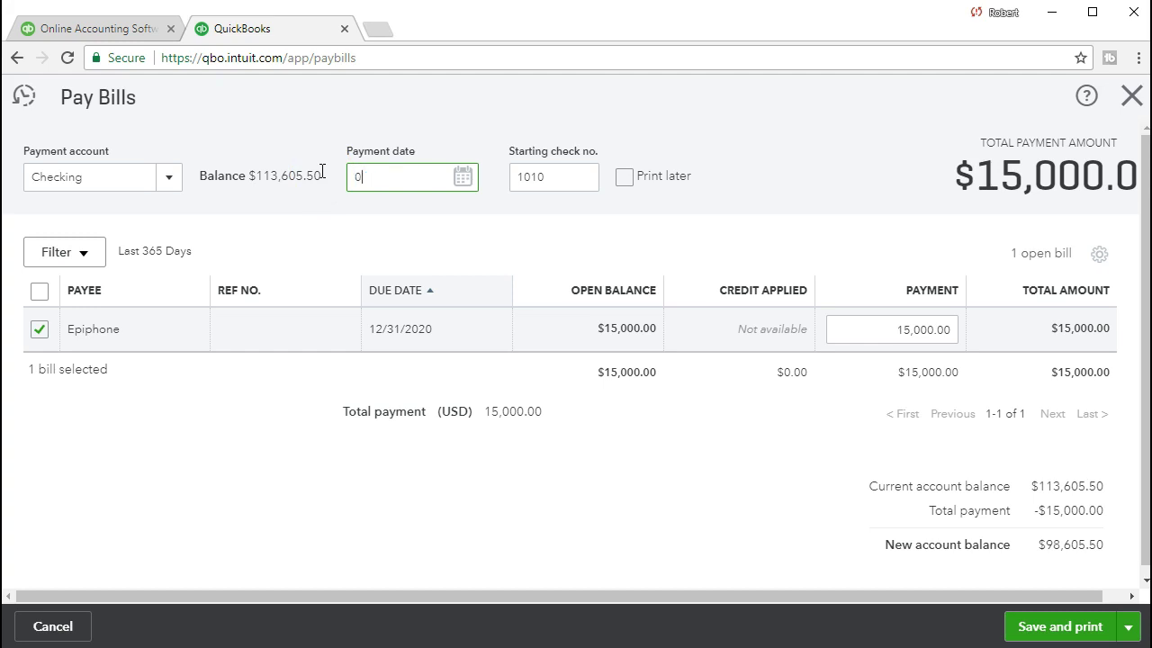
text(12821)
key(Tab)
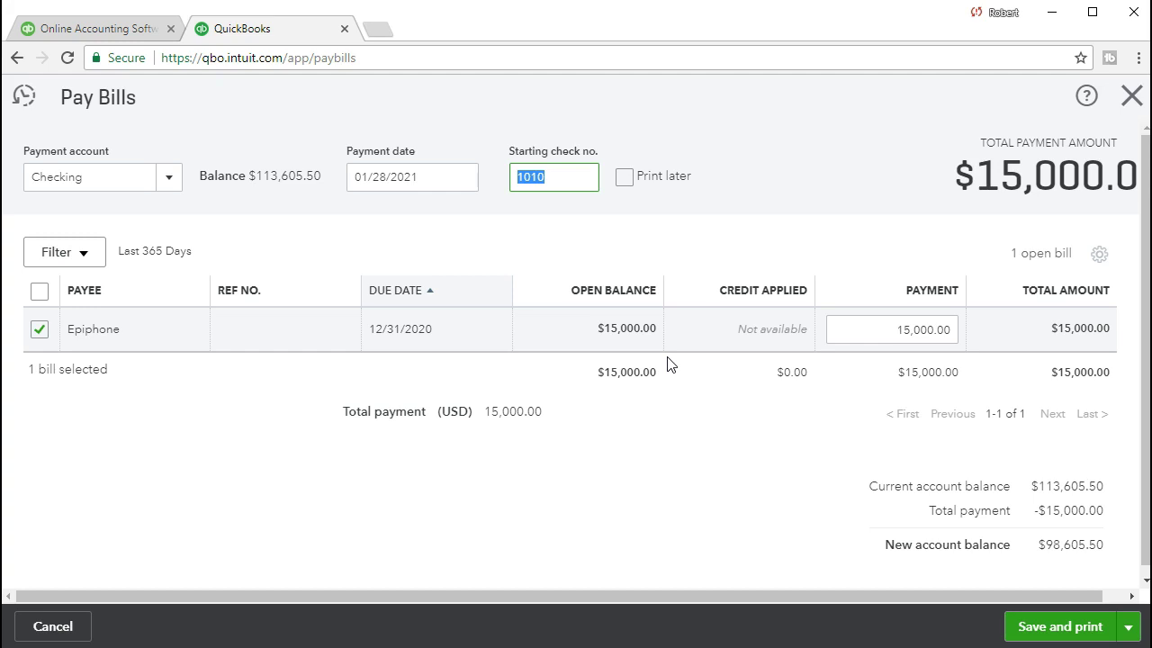
Save the Epiphone bill payment and dismiss the check printing setup
click(1037, 635)
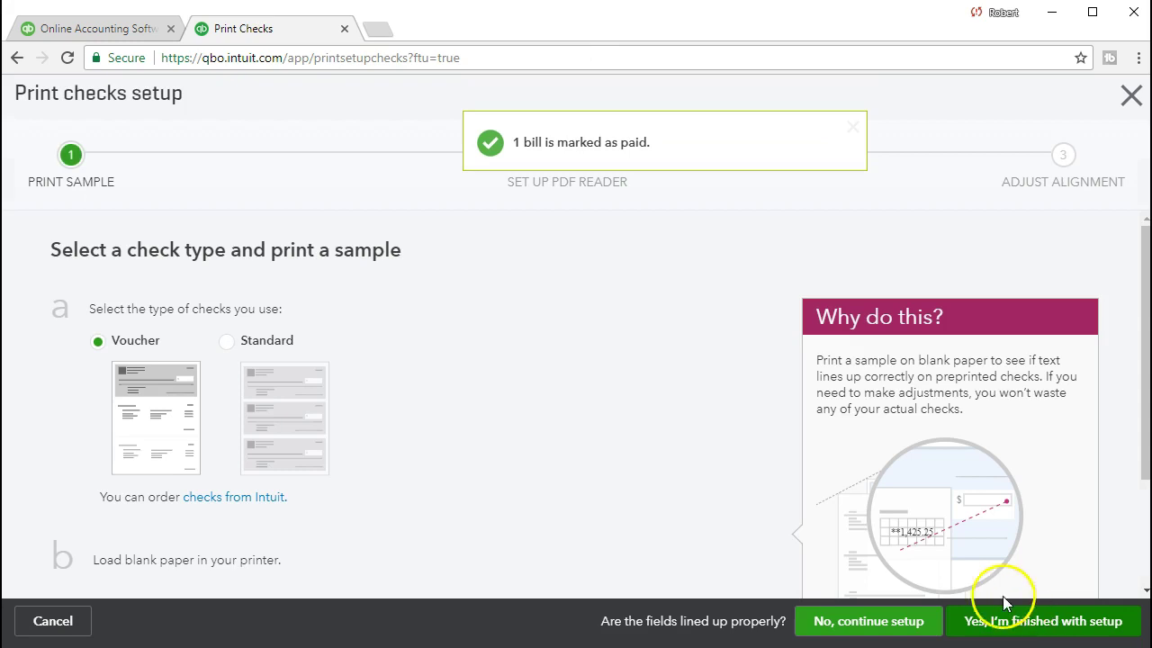
scroll(592, 480, down, 2)
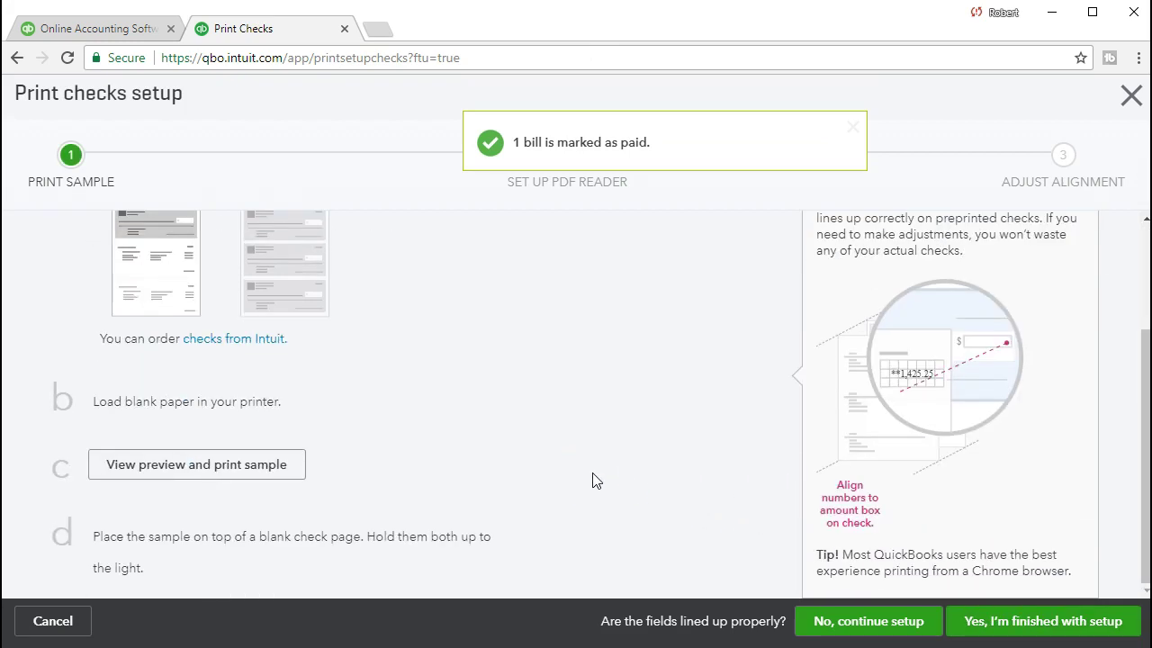
scroll(592, 480, up, 2)
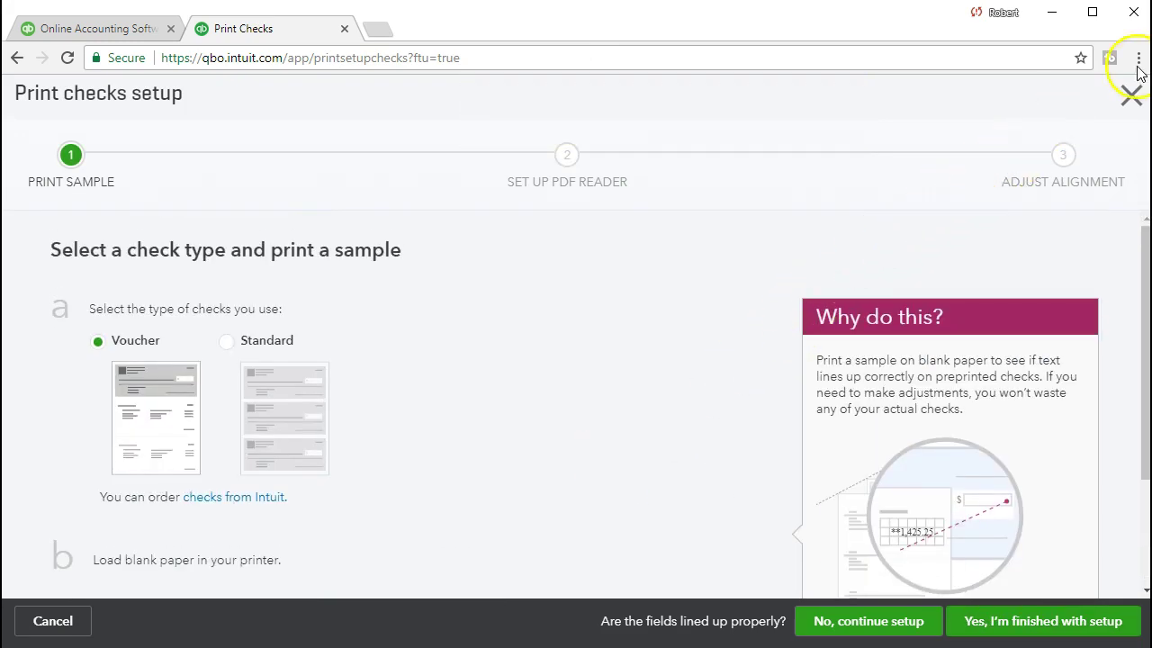
click(1129, 96)
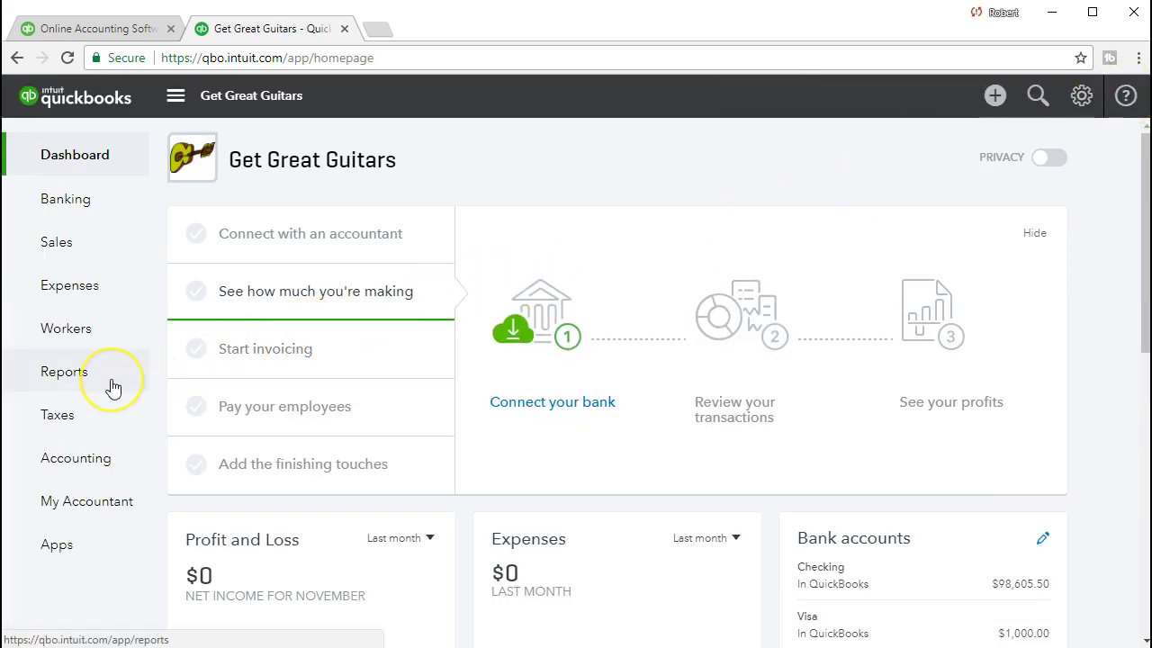
Search Reports for 'bal' and open the Balance Sheet
click(64, 372)
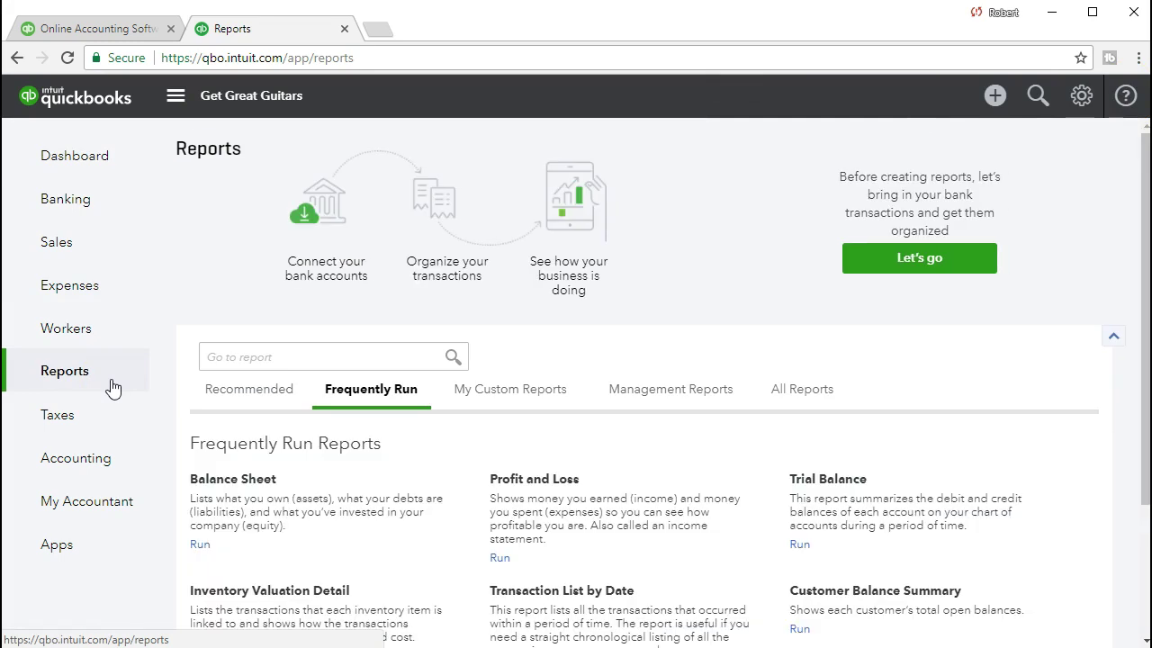
click(248, 364)
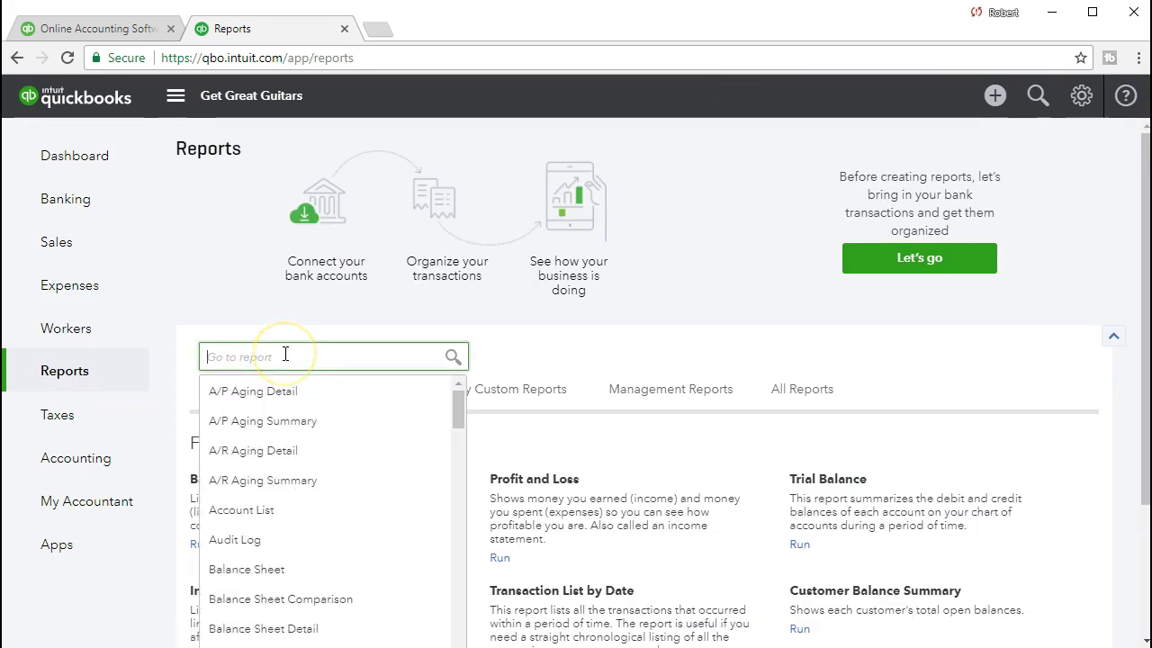
text(bal)
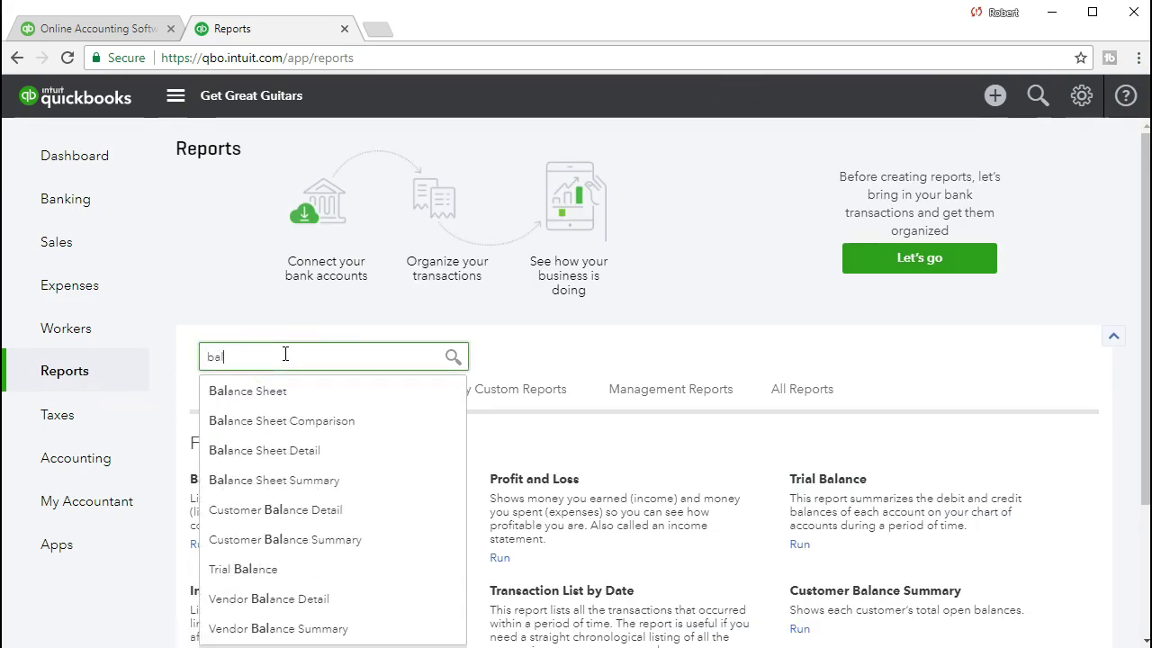
click(263, 393)
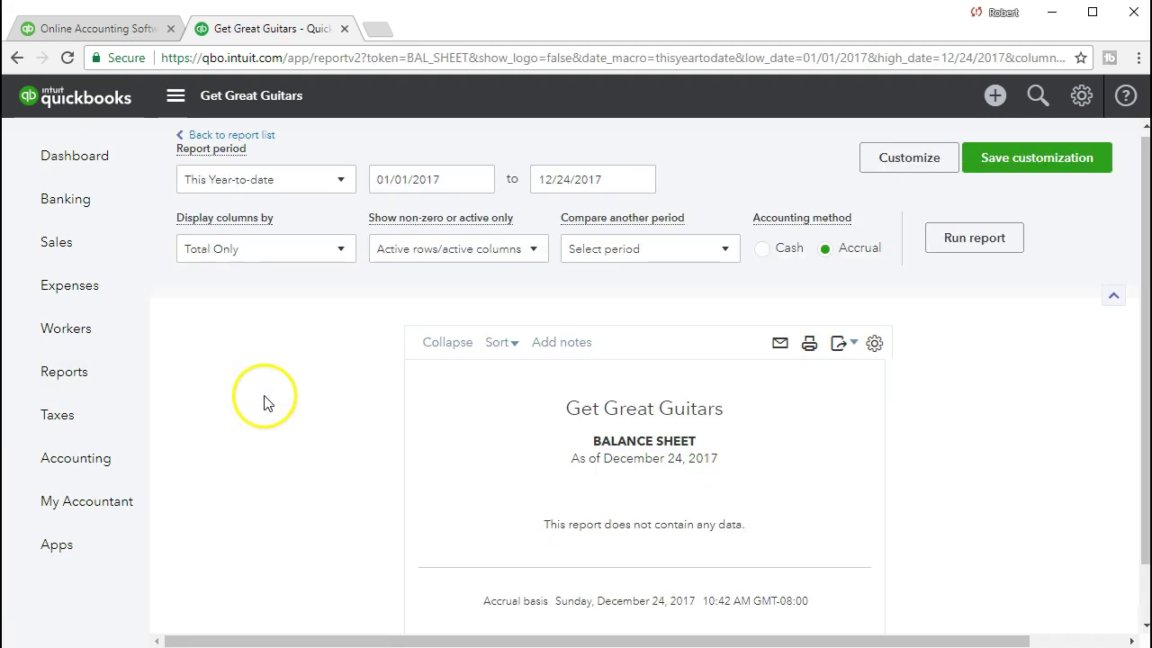
Run the Balance Sheet for 01/01/2021 through 01/31/2021
click(455, 179)
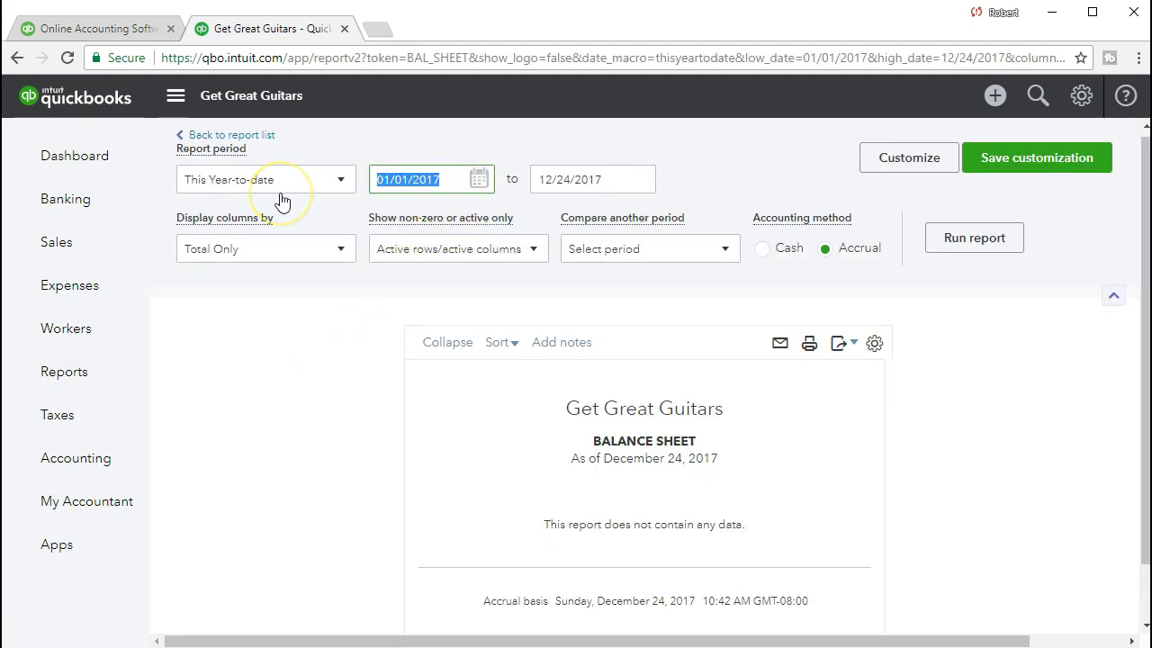
text(010121)
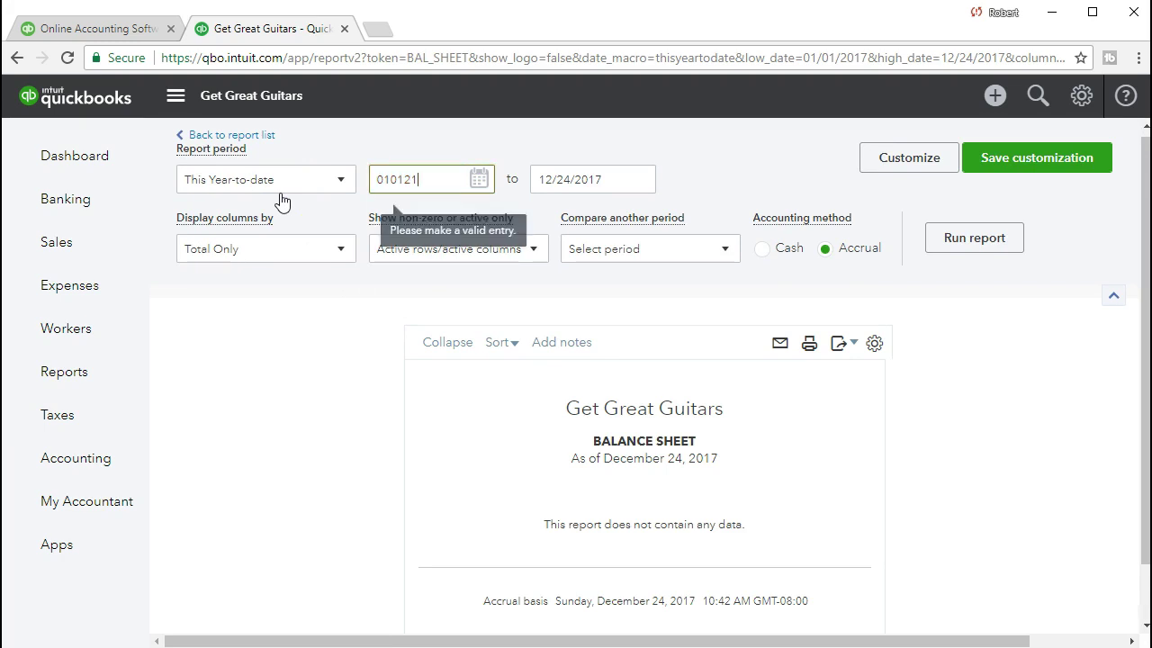
key(Tab)
text(013121)
key(Tab)
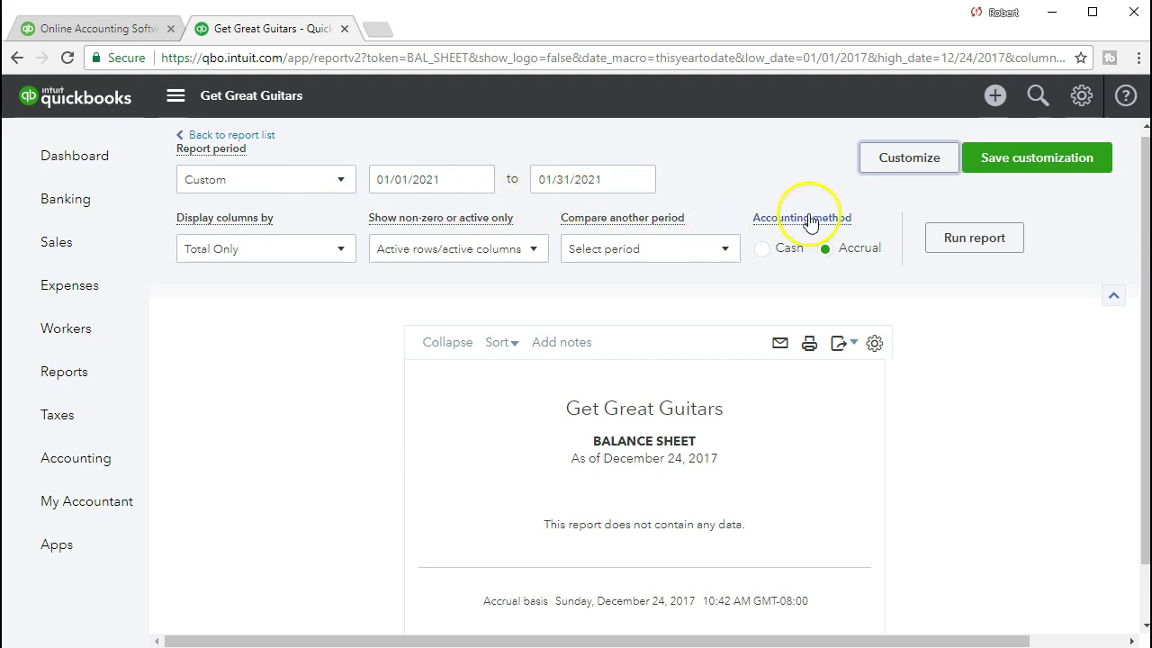
click(974, 243)
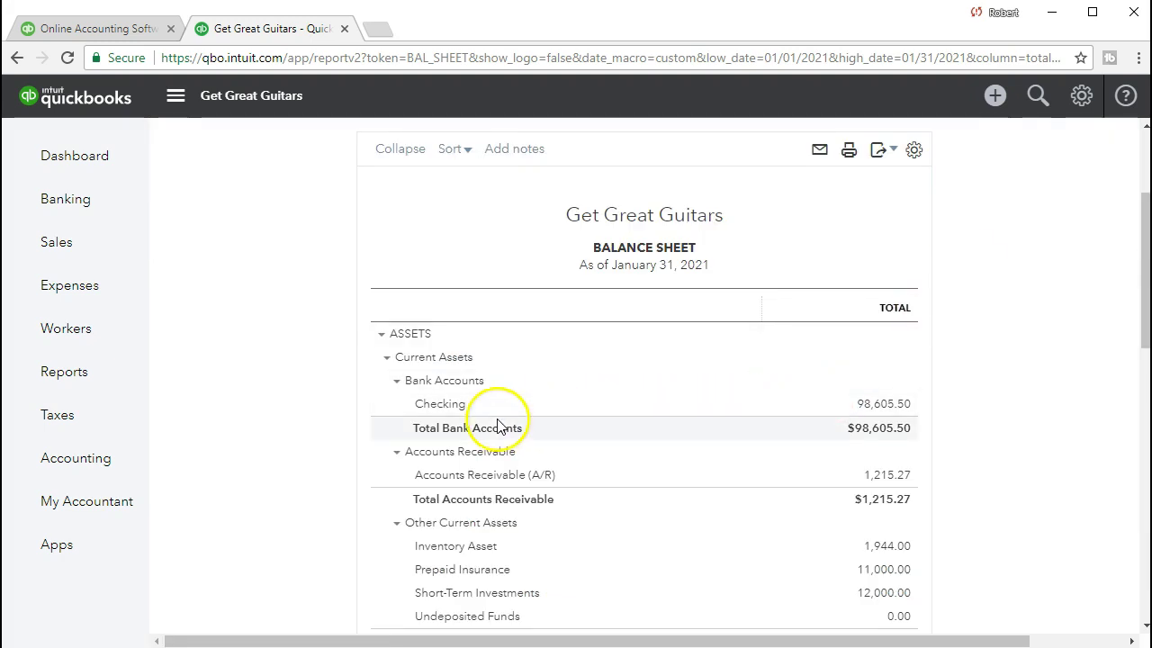
Drill into the 98,605.50 Checking balance and find the -15,000.00 Epiphone payment at the end
click(900, 407)
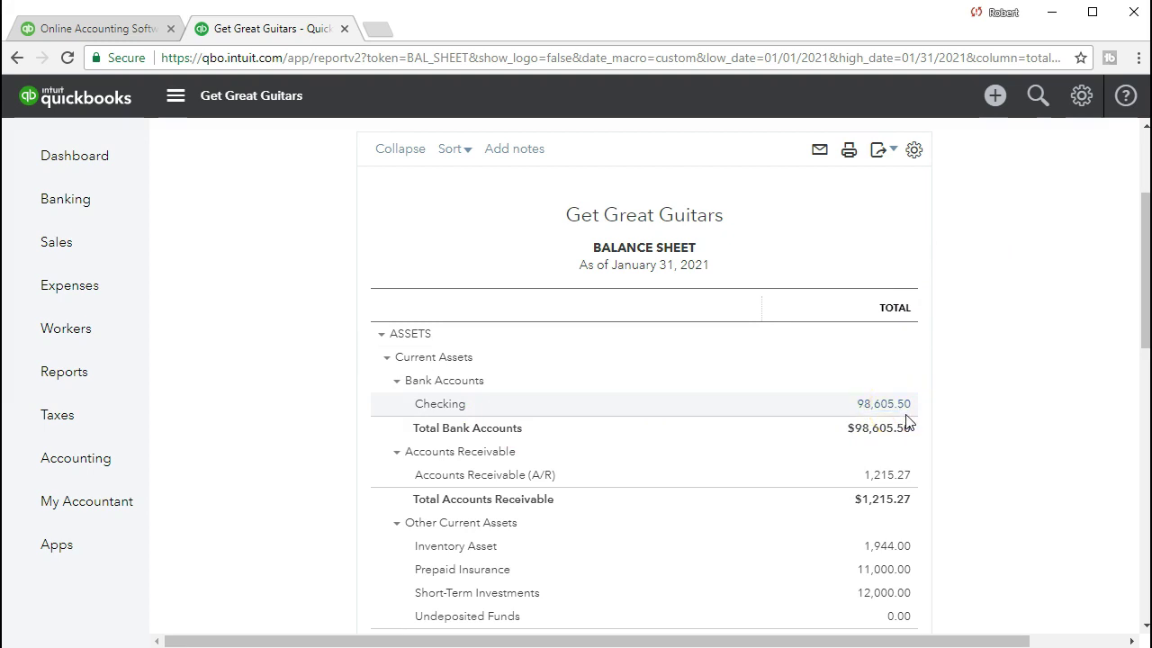
click(900, 410)
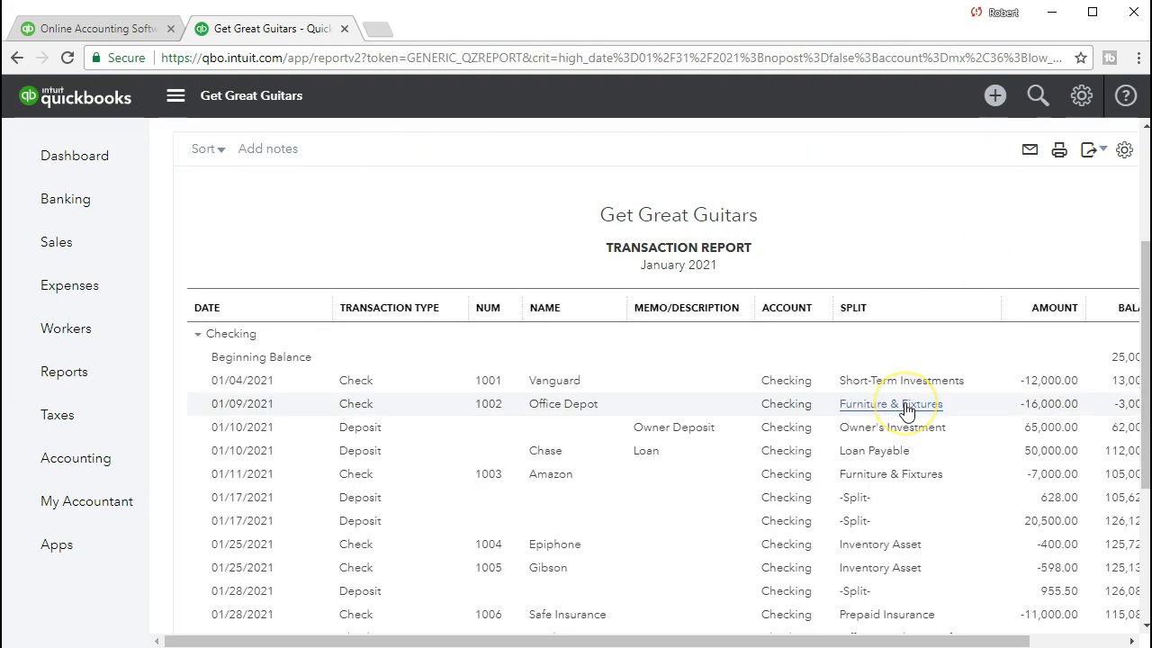
scroll(905, 410, down, 3)
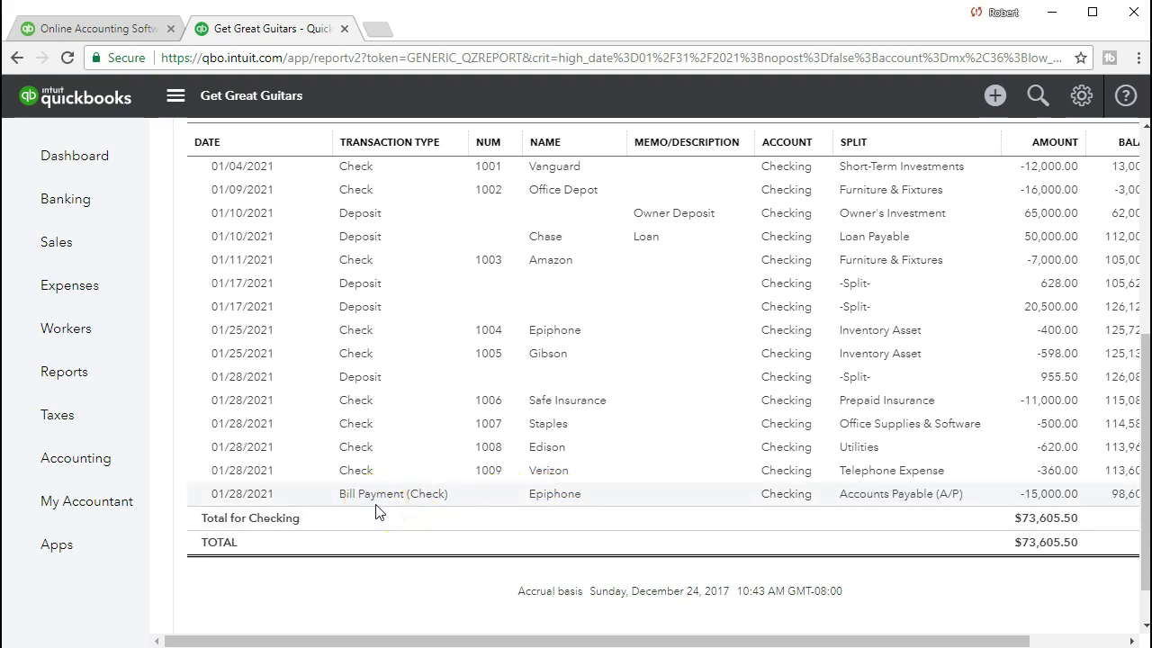
click(433, 508)
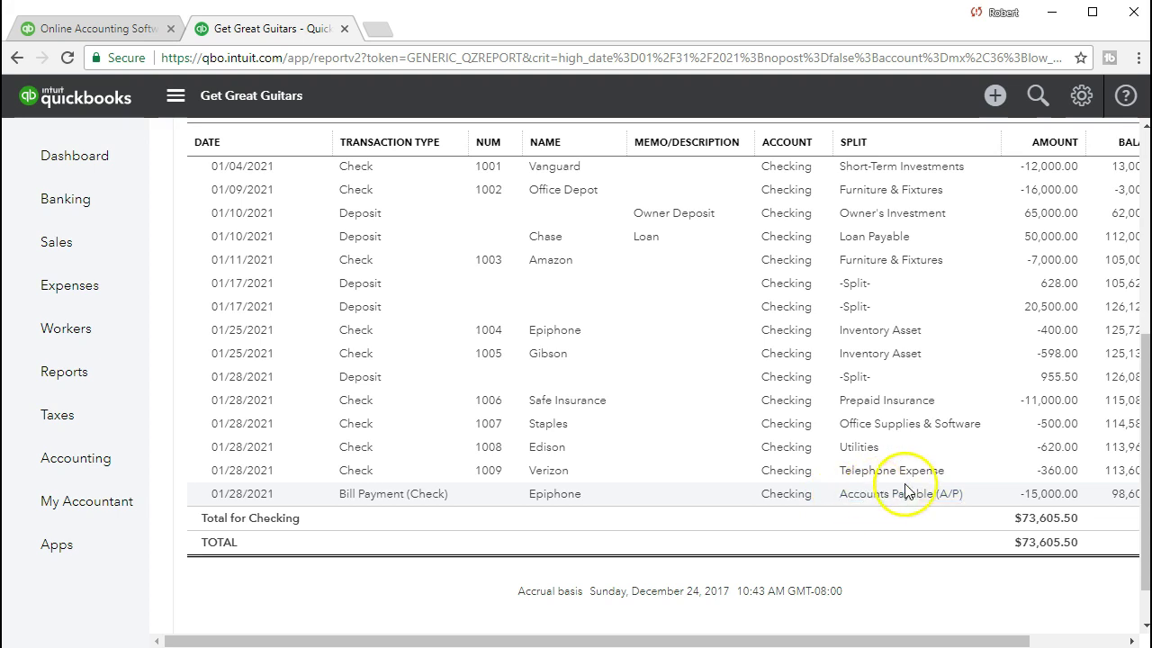
Open the -15,000.00 Bill Payment (Check) record, paid from Checking on 01/28/2021
click(1042, 504)
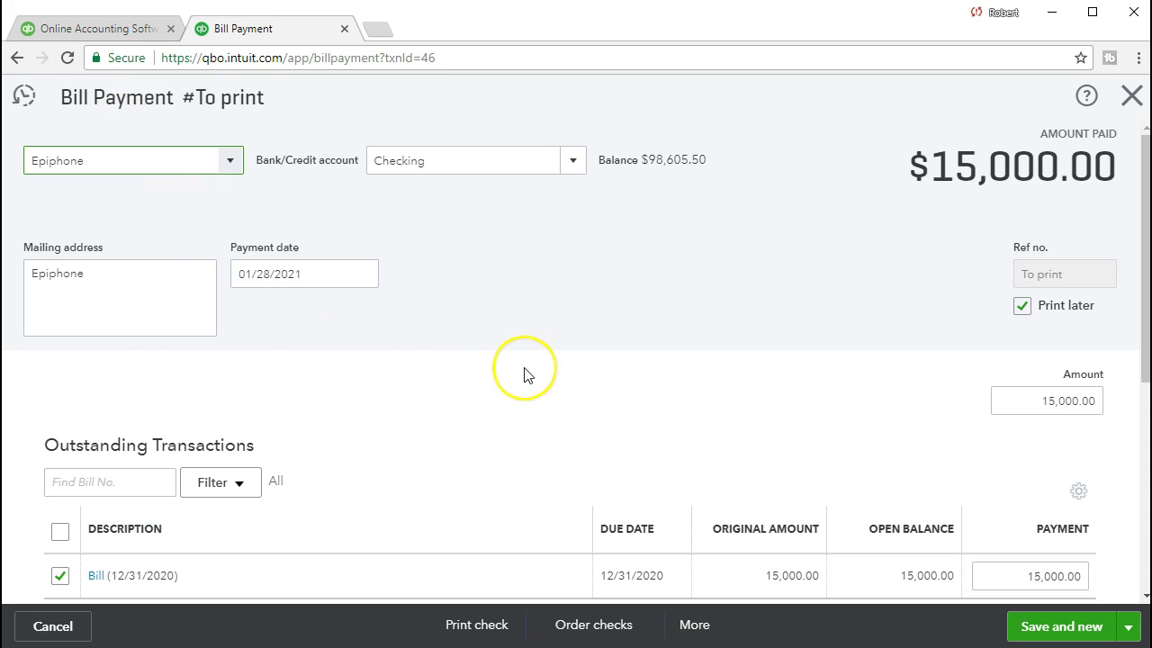
scroll(522, 376, down, 1)
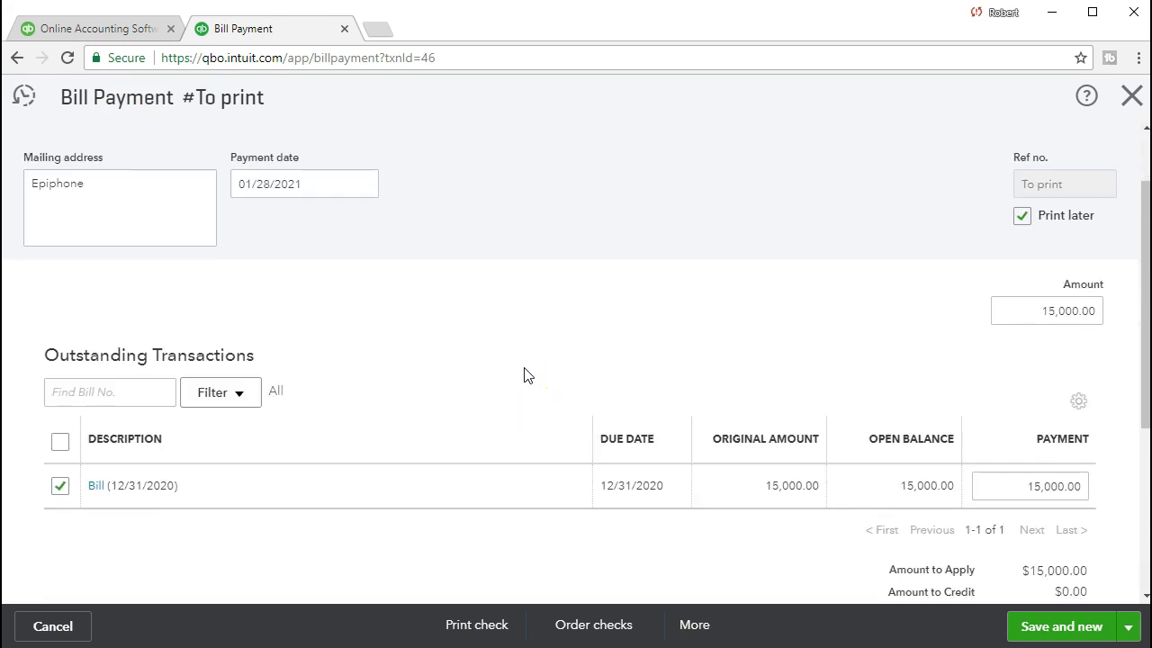
scroll(527, 376, up, 1)
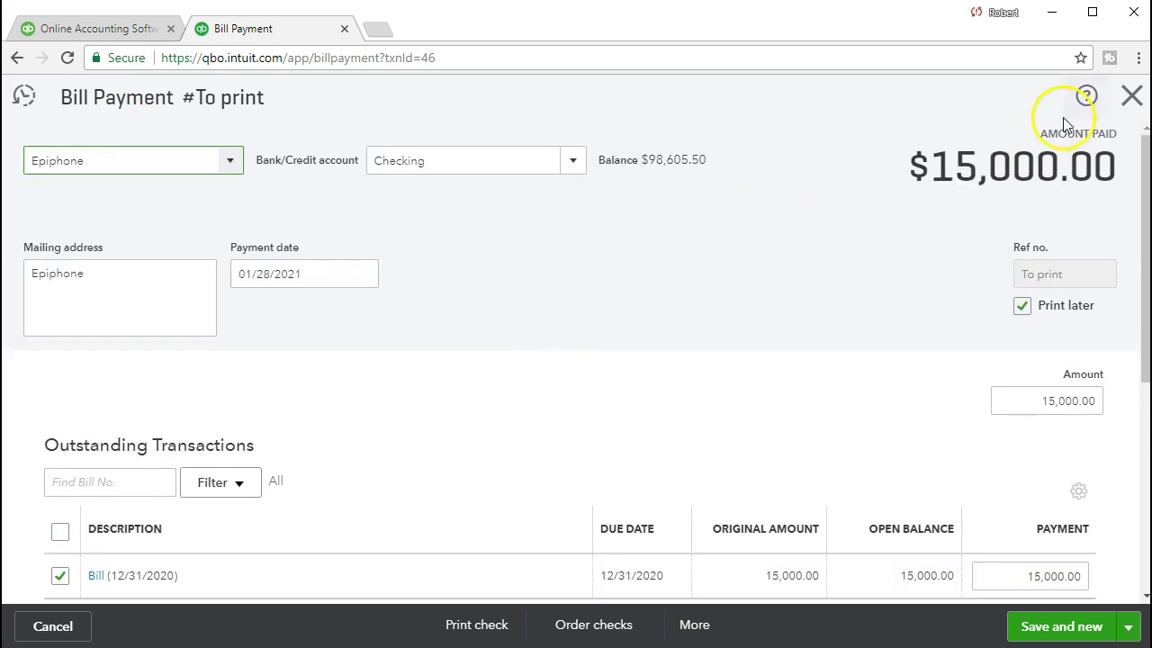
Close the bill payment, go back to the report summary, and check that Accounts Payable reads $0.00
click(1130, 99)
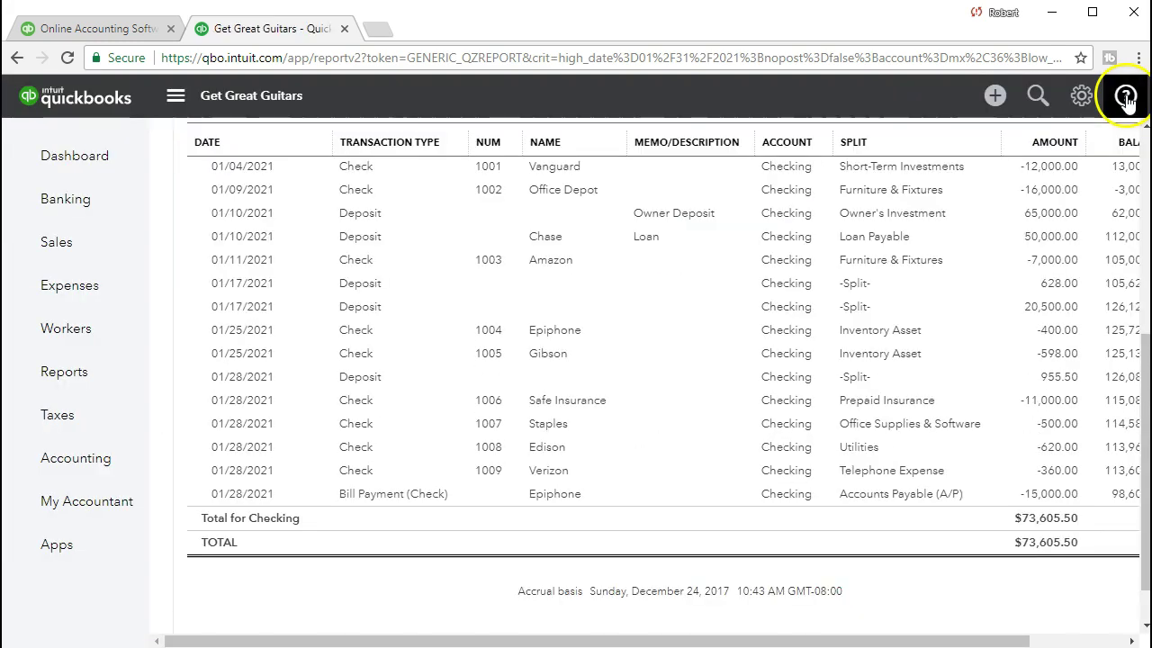
scroll(288, 362, up, 5)
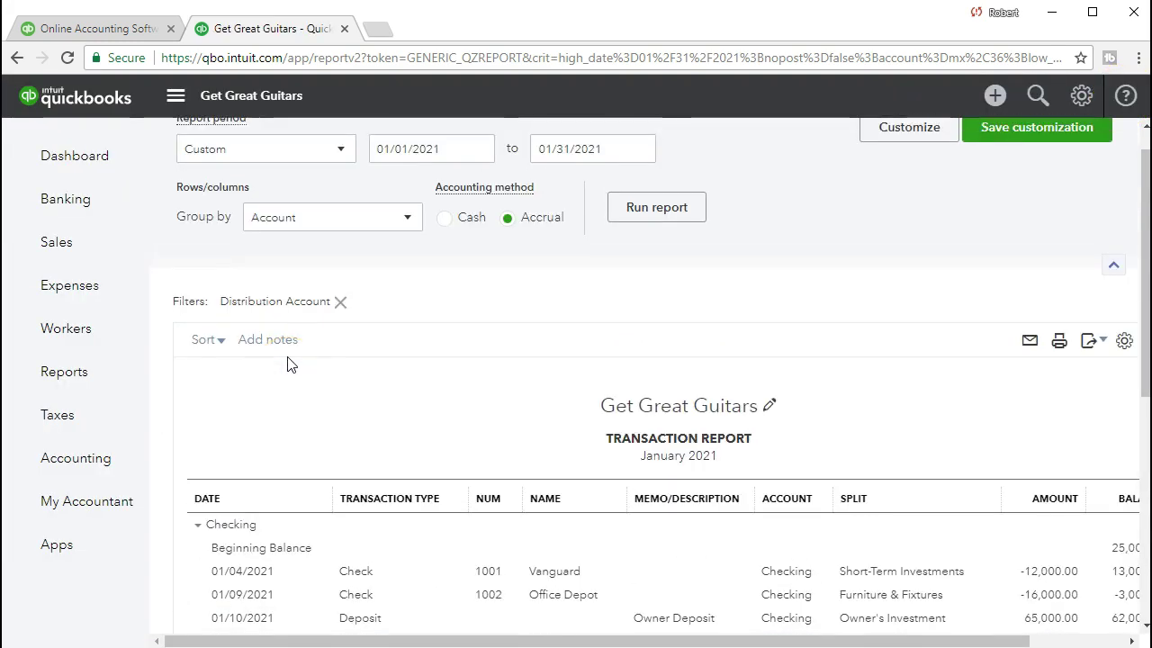
click(290, 144)
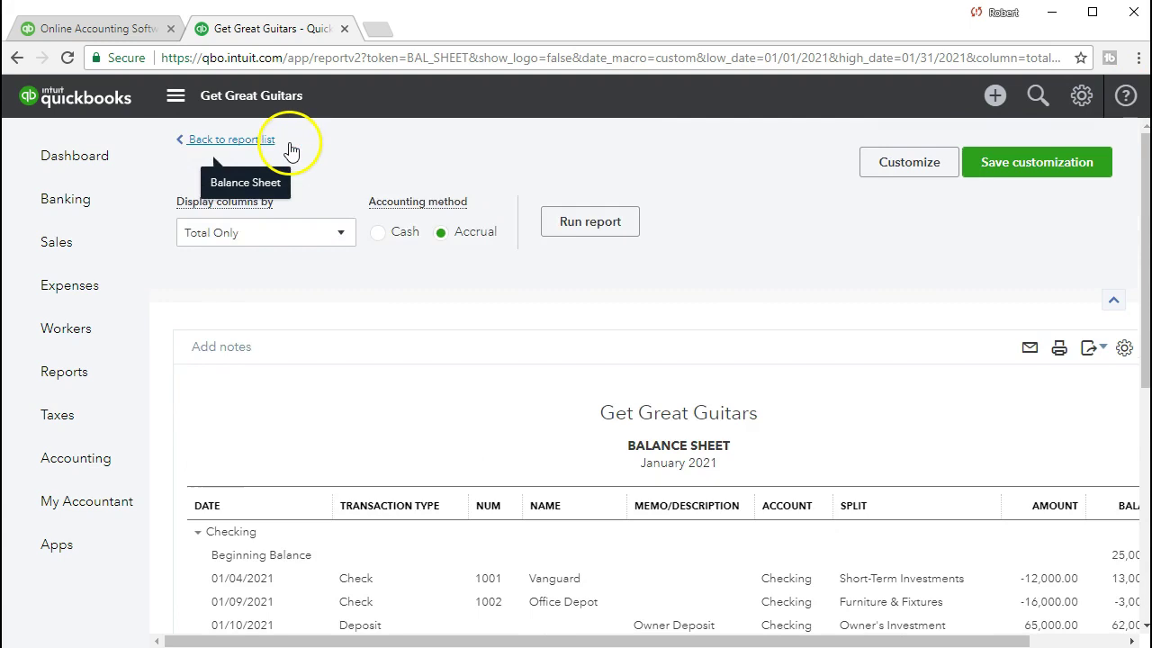
scroll(531, 379, down, 3)
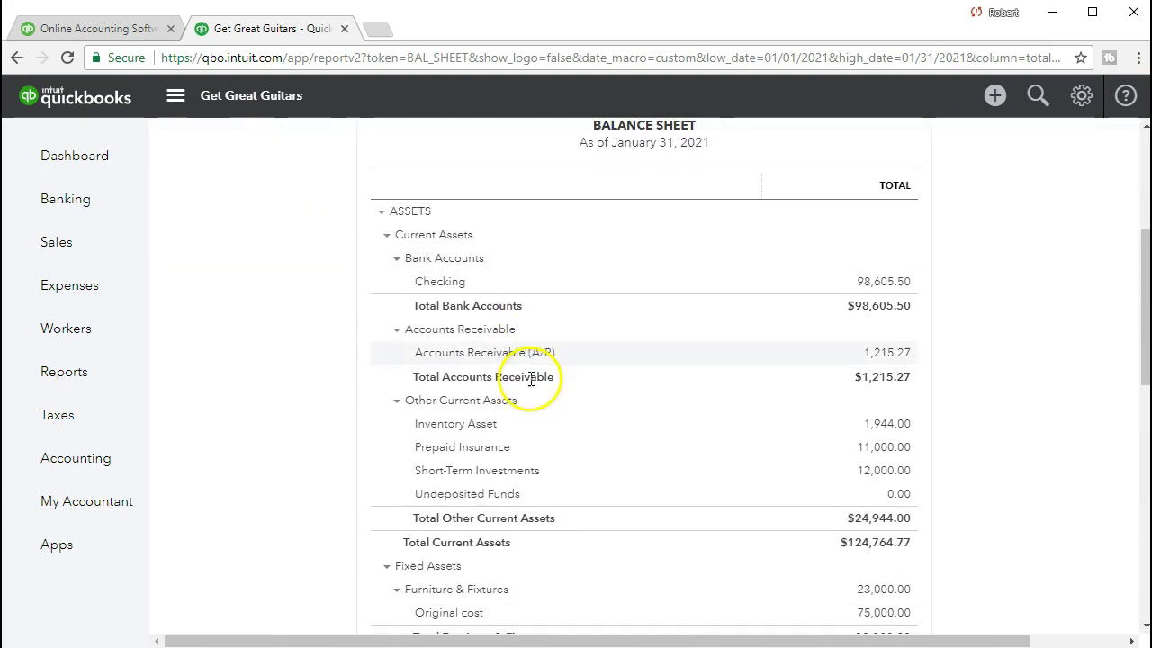
scroll(531, 378, down, 3)
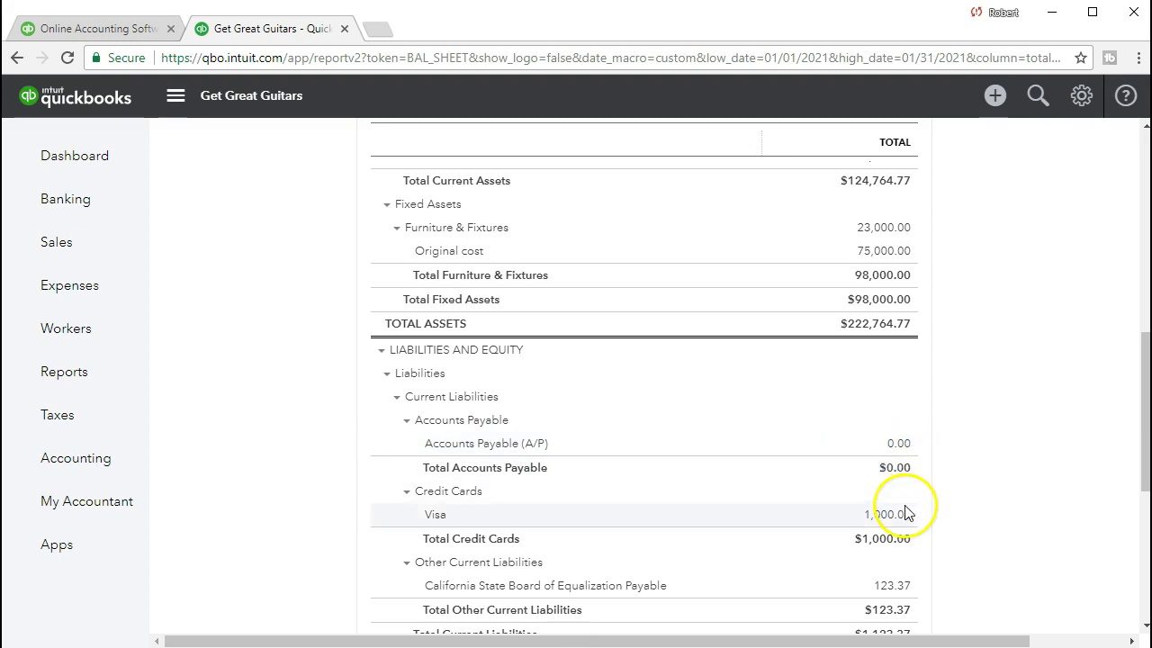
scroll(906, 514, down, 1)
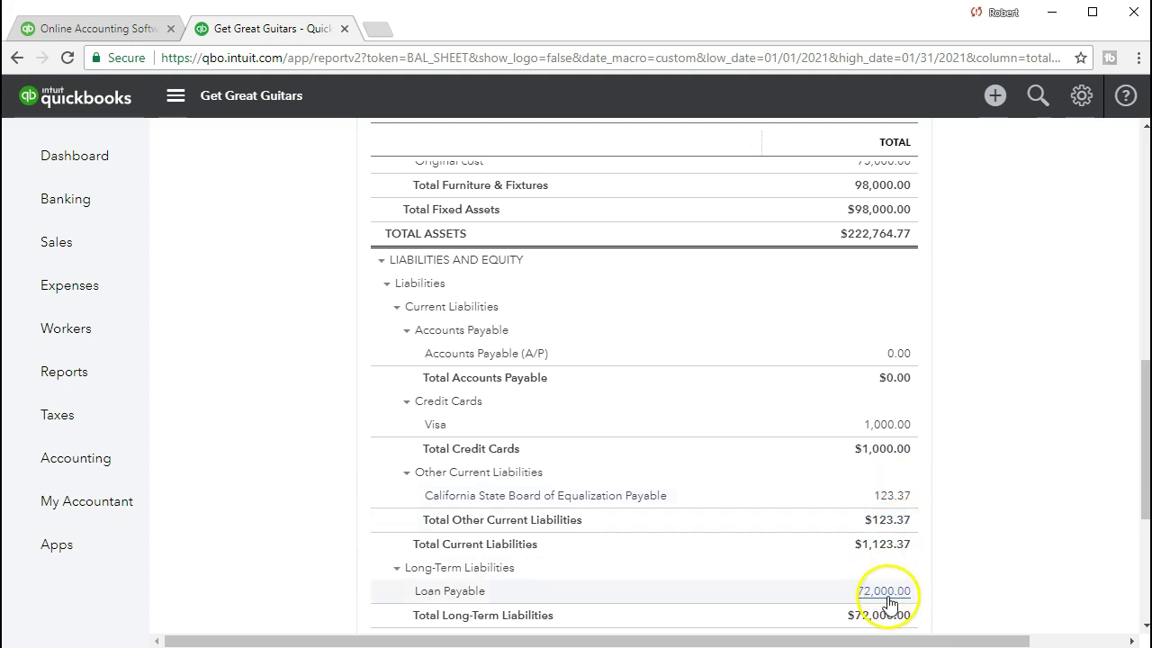
scroll(804, 543, up, 1)
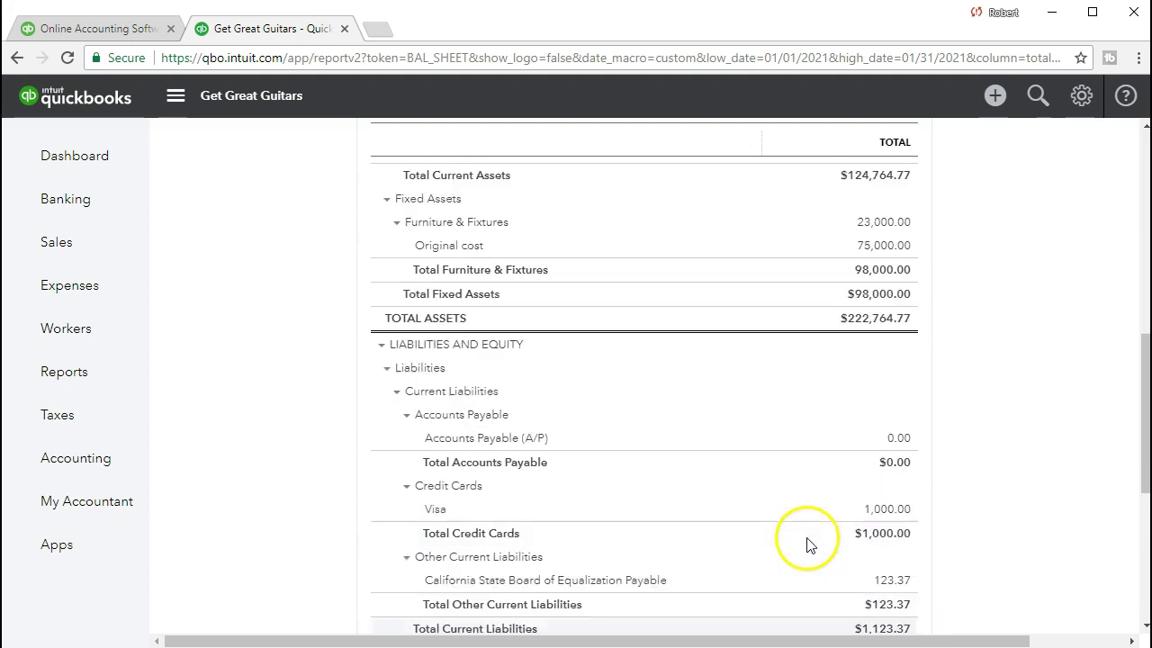
Drill into the 0.00 Accounts Payable balance and view its Balance column, 15,000.00 down to 0.00
click(903, 448)
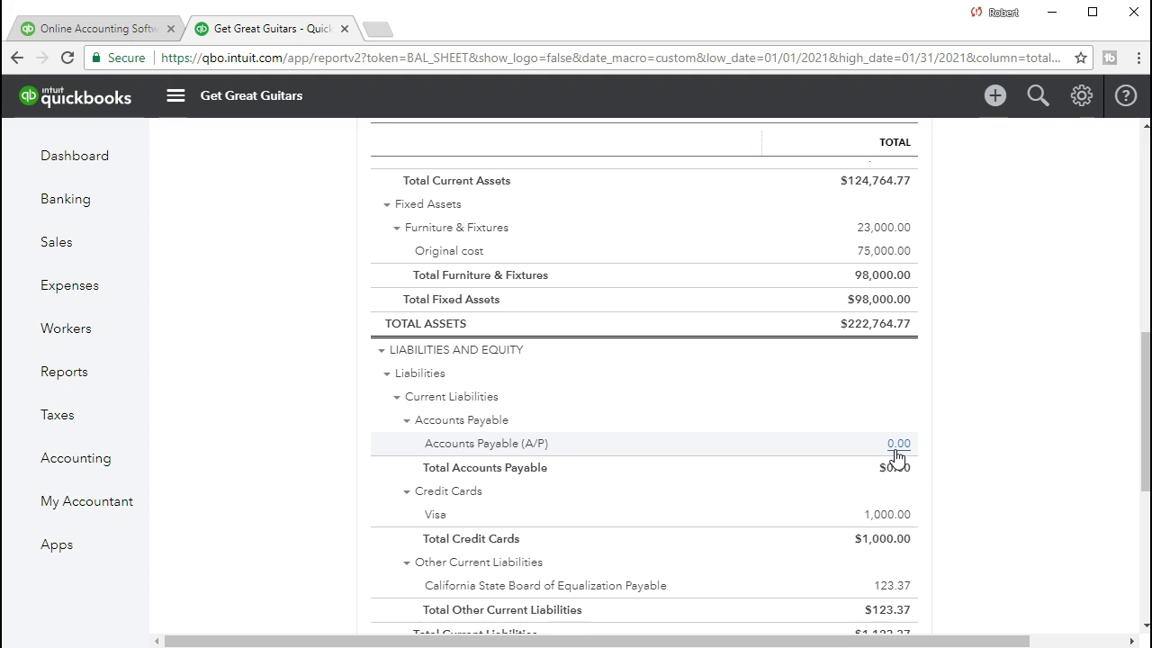
click(898, 448)
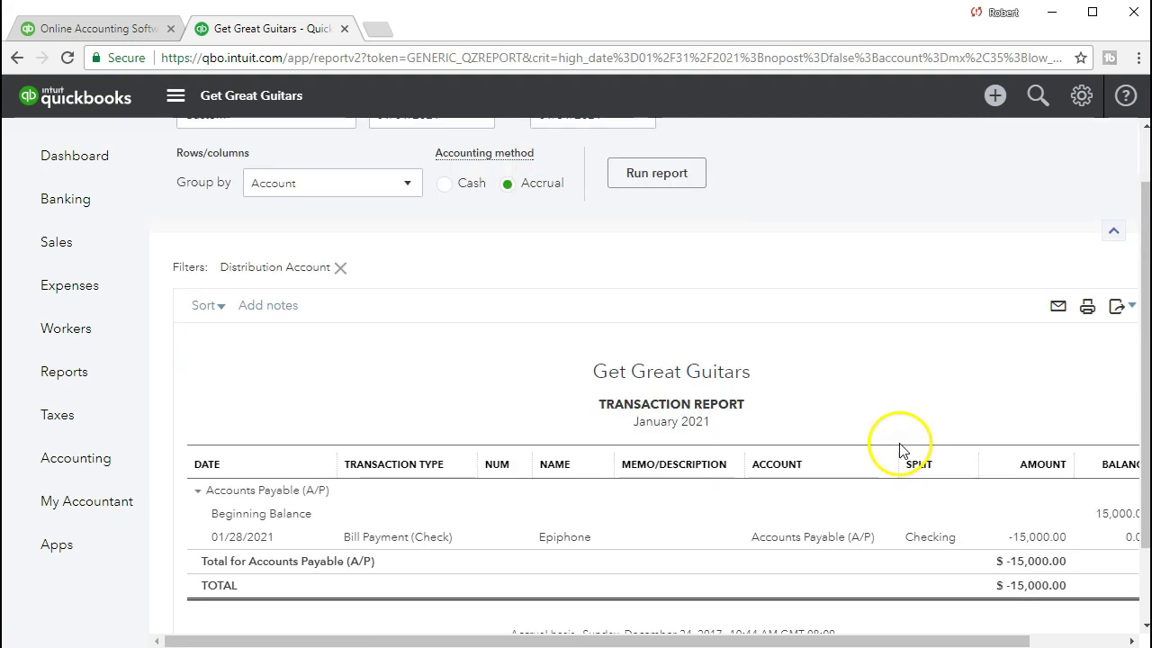
scroll(864, 374, down, 1)
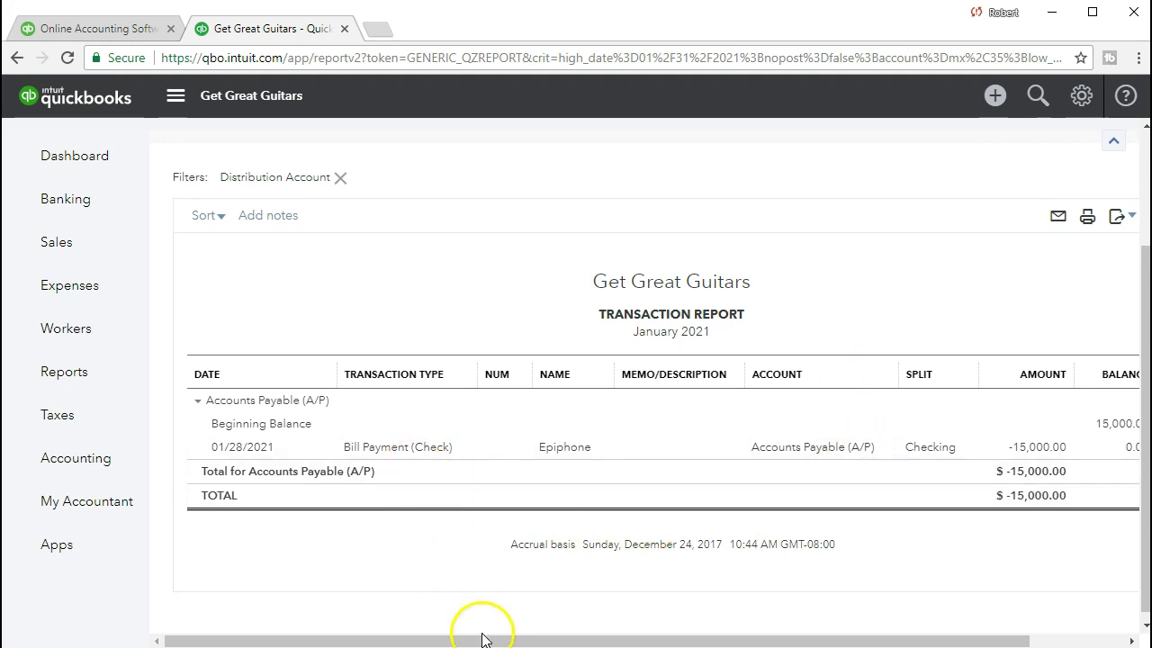
drag(480, 640, 630, 625)
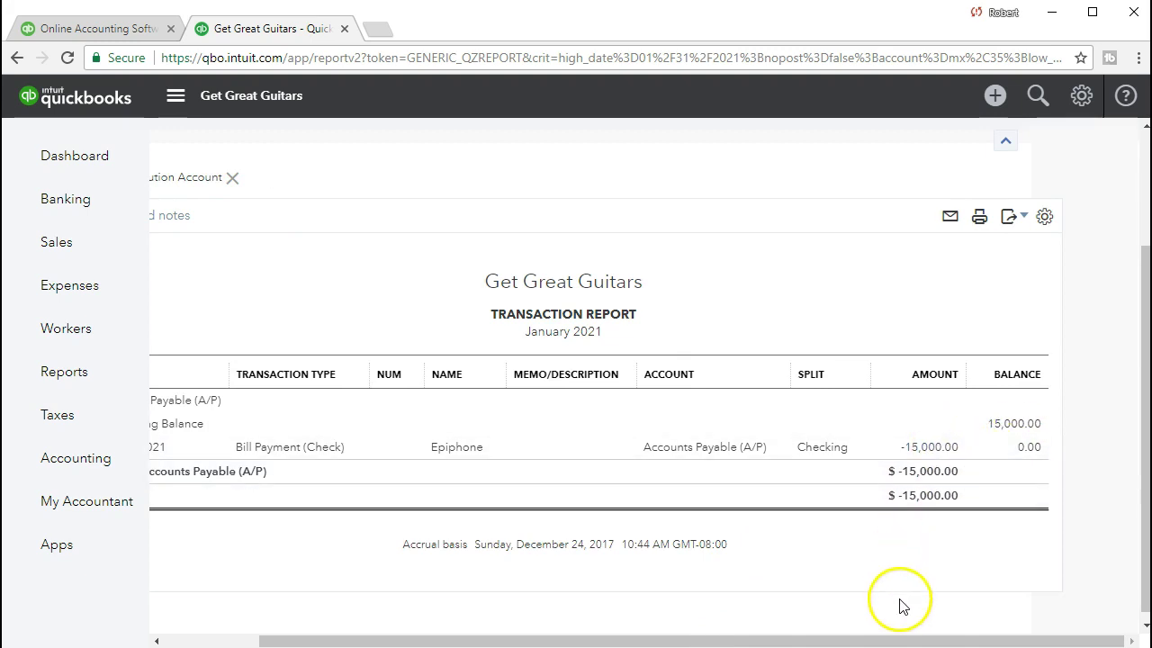
drag(906, 637, 869, 640)
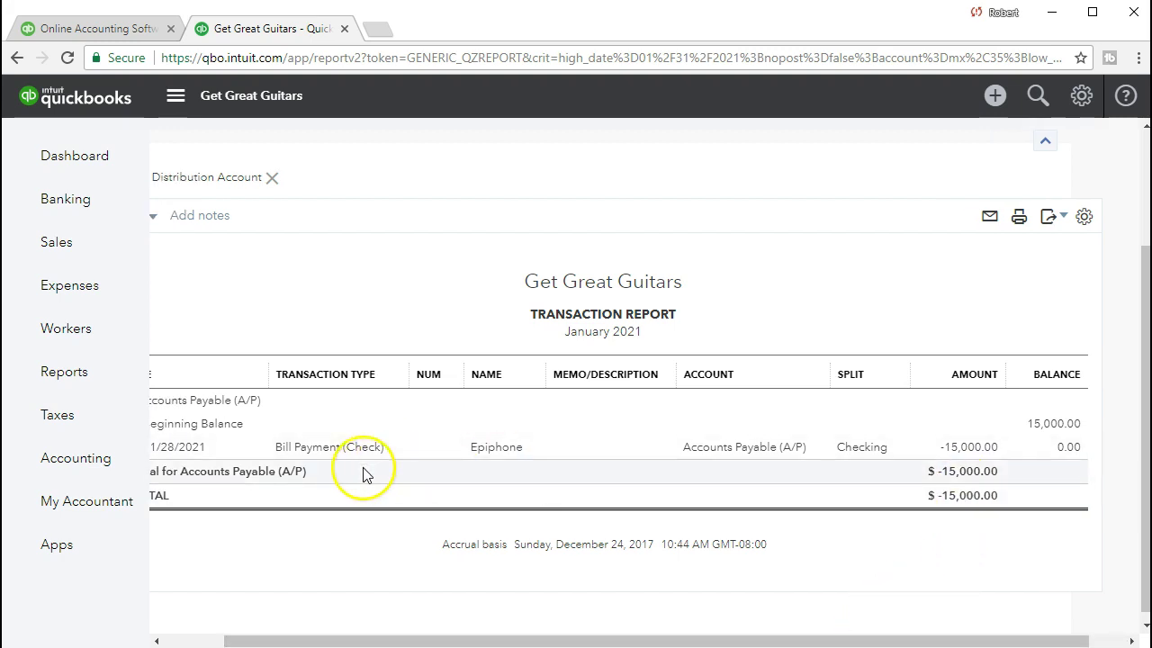
Open the -15,000.00 Epiphone Bill Payment (Check) row from the Accounts Payable report
click(965, 450)
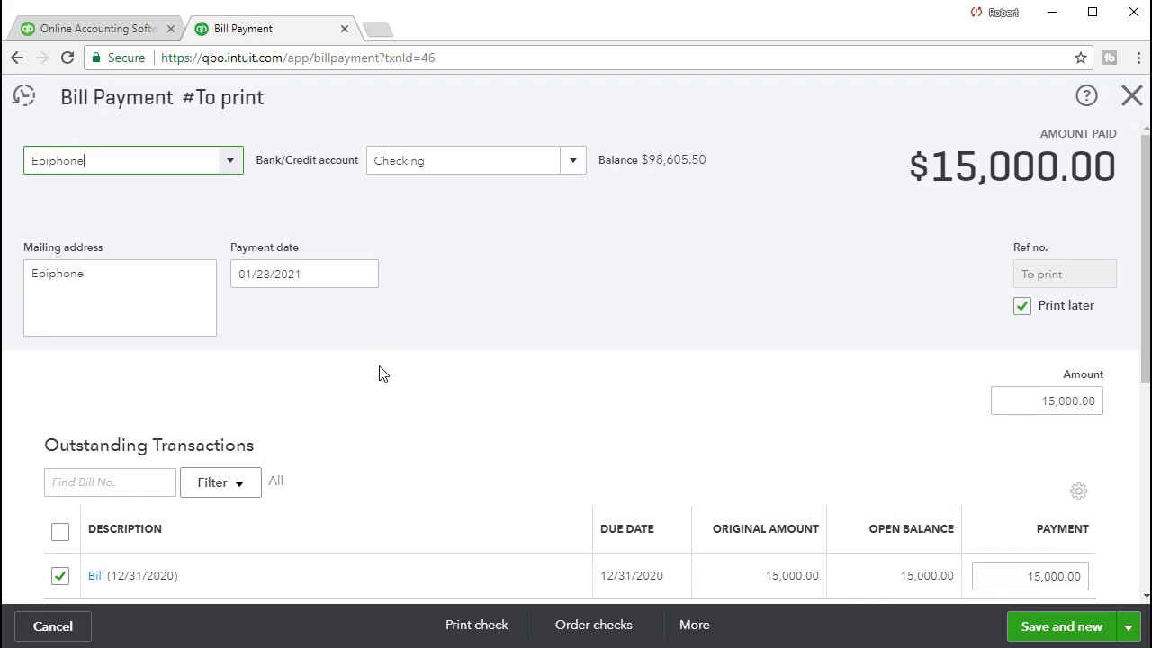
click(694, 240)
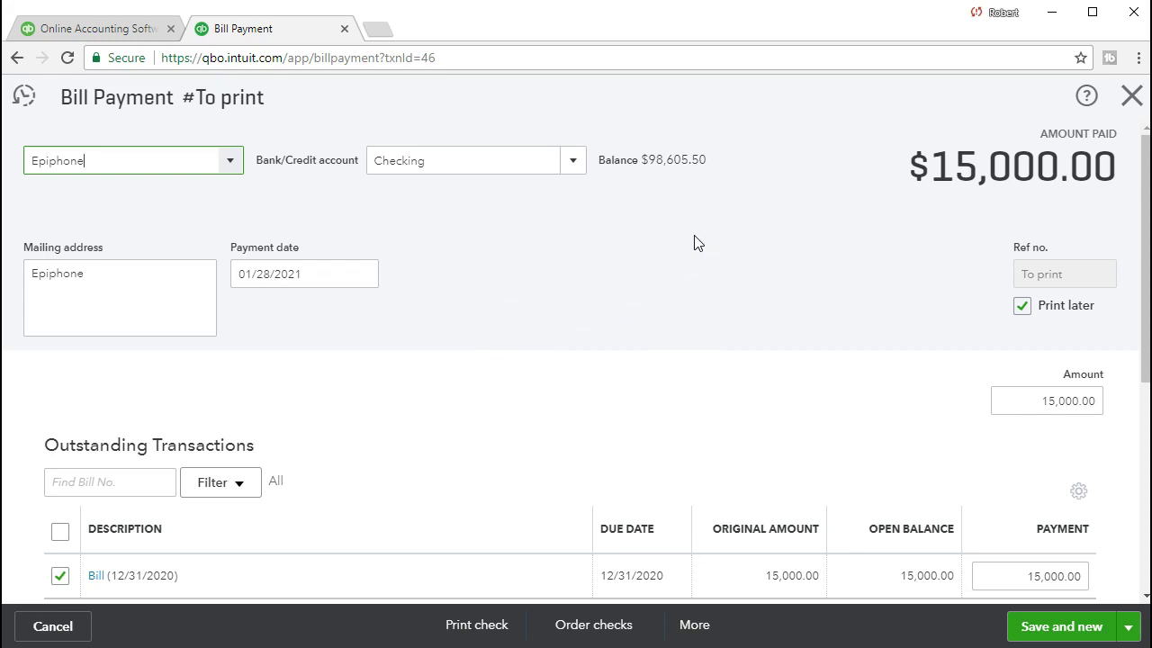